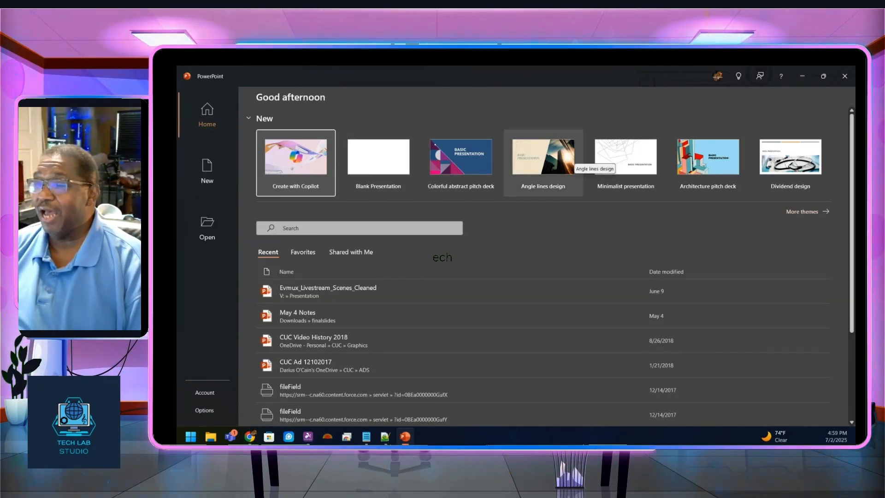
Step: Create a new presentation from the Angle lines design template
left_click(572, 162)
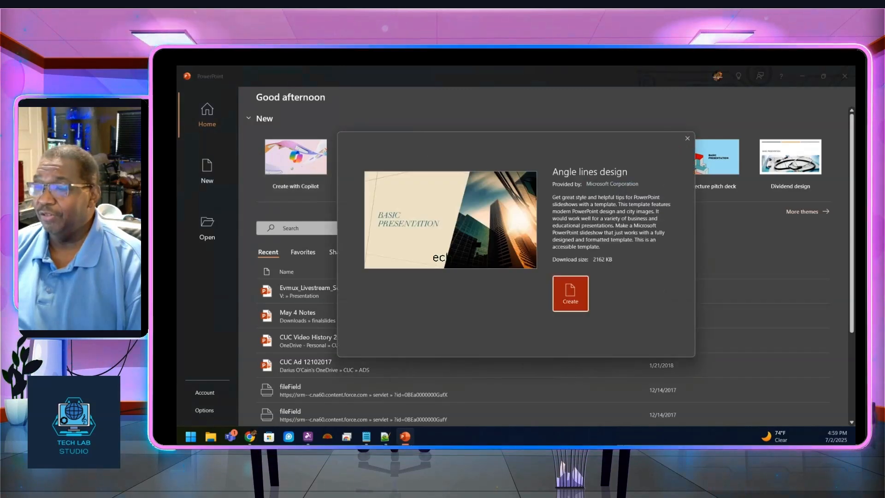
left_click(569, 292)
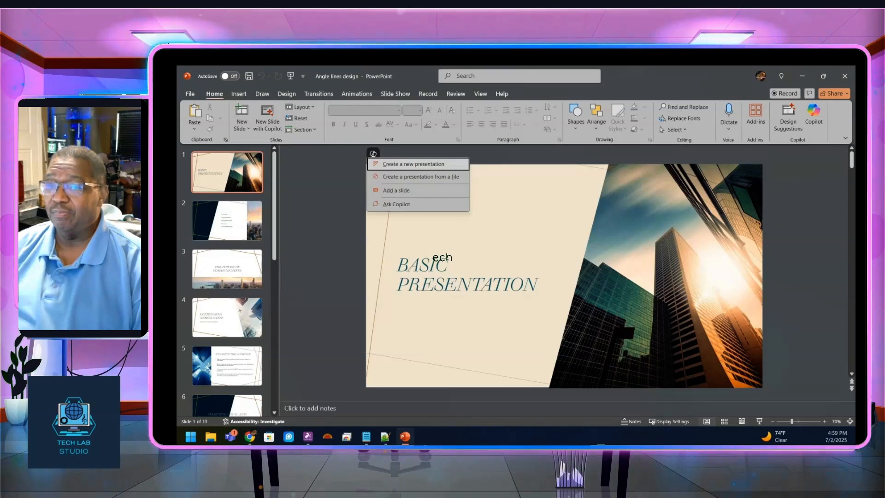
key("Escape")
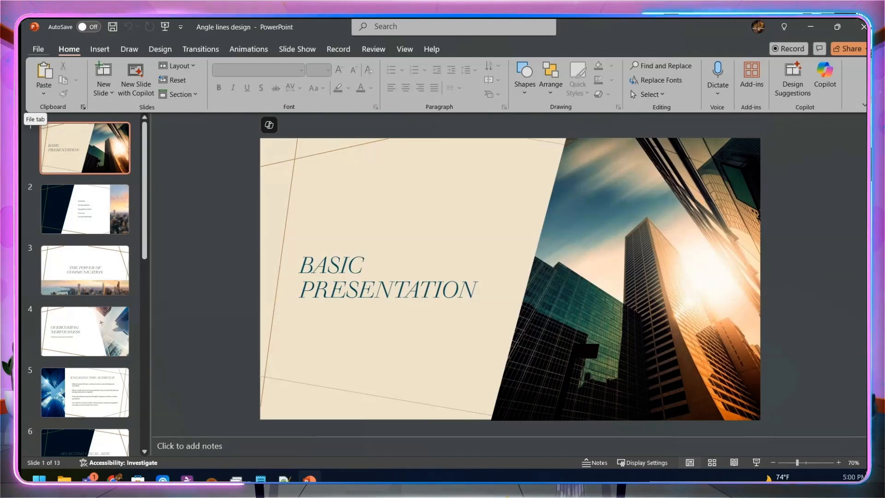
Step: Open Save As and set the file type to PDF (*.pdf)
key("alt+f")
key("a")
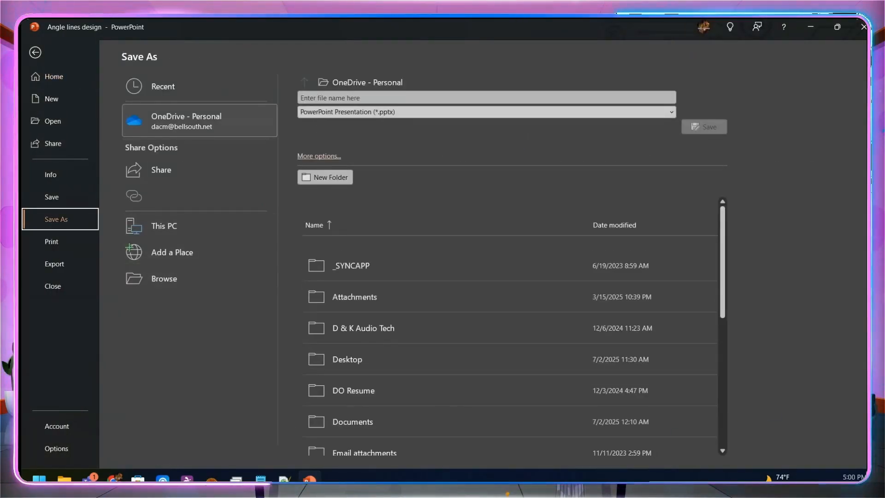
left_click(672, 112)
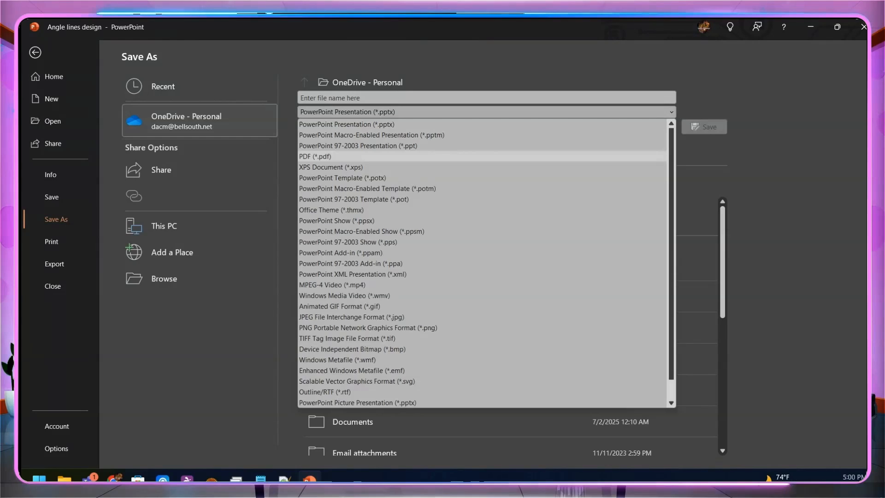
key("Down")
key("Down")
key("Up")
key("Return")
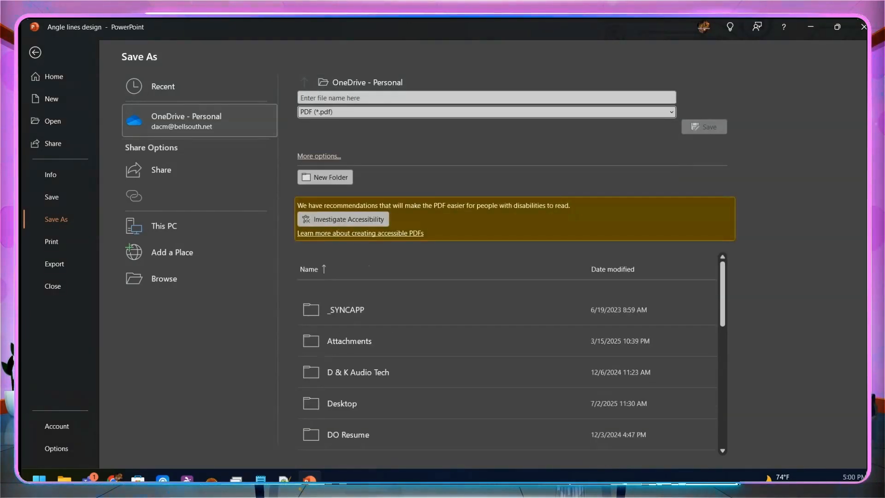
Step: Name the PDF Test Presentation and browse the save location to the Vault (V:) drive, then return to the slides
left_click(360, 98)
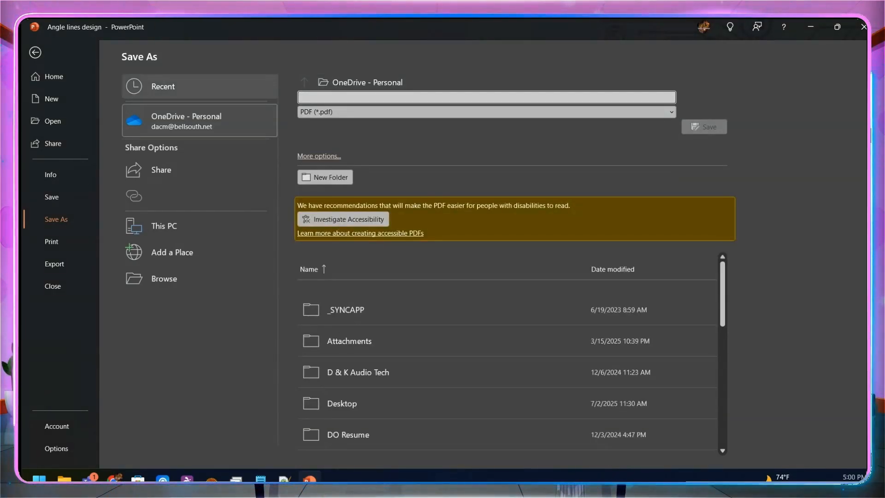
type("Test Presentation")
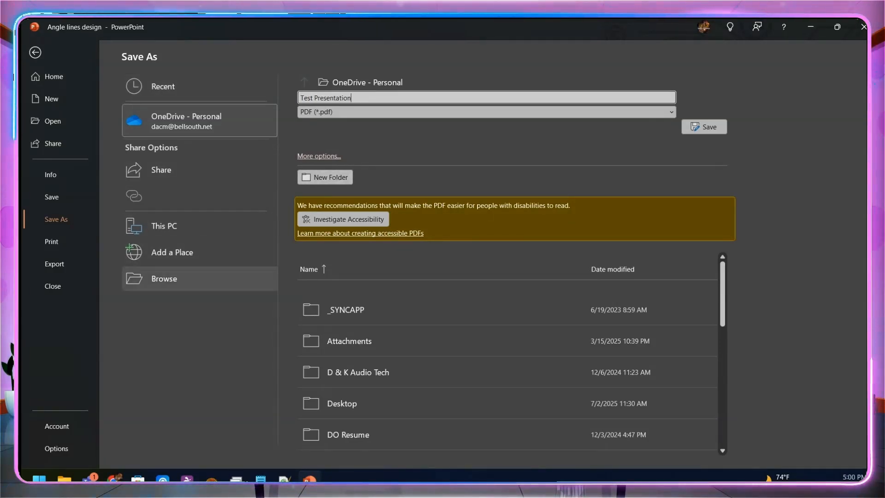
left_click(200, 278)
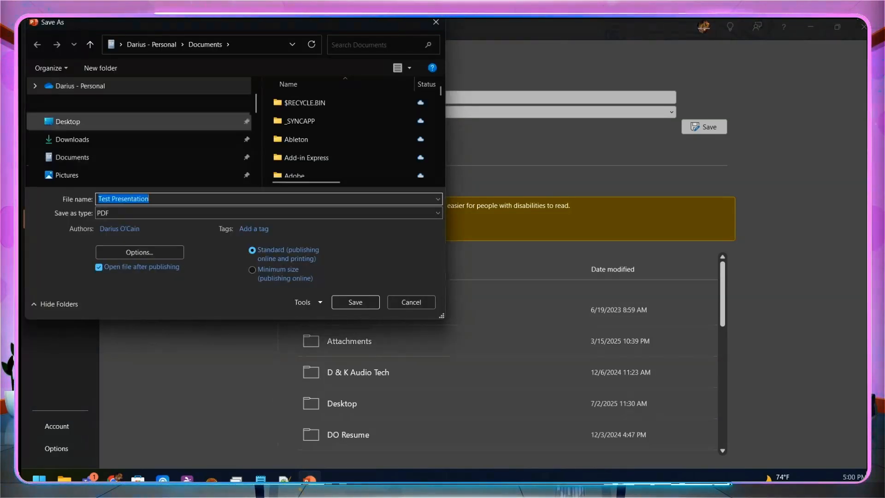
scroll(139, 140, "down", 5)
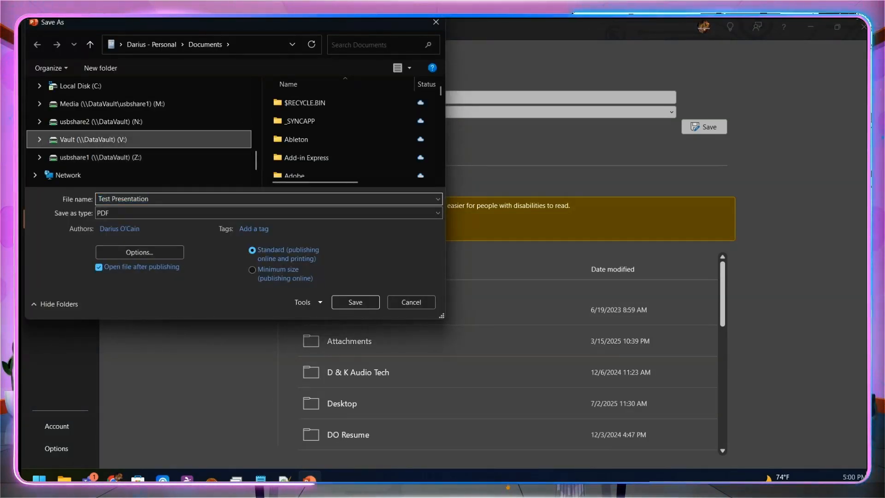
key("Escape")
key("Escape")
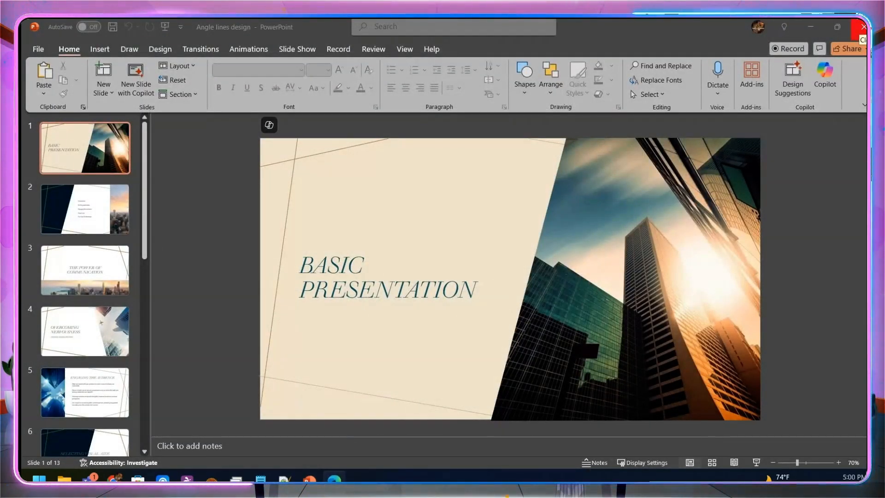
Step: Close PowerPoint and switch to the evmux Live Stream Studio tab in the browser
left_click(863, 27)
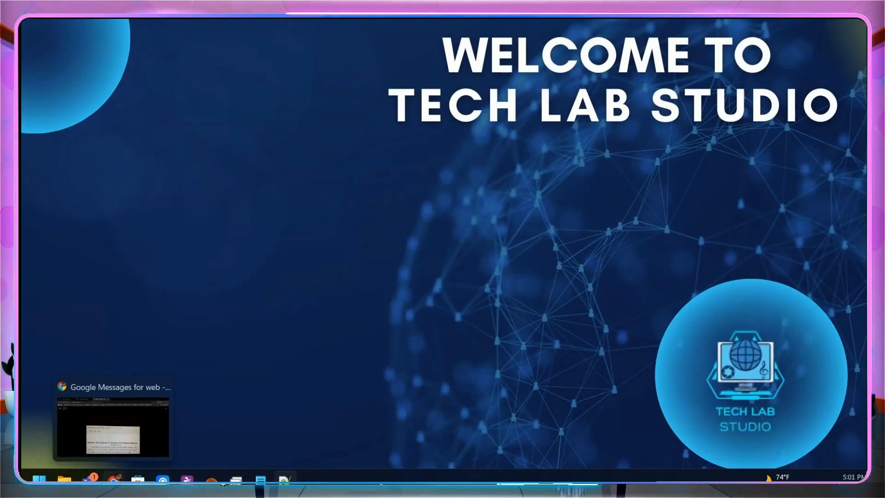
left_click(115, 479)
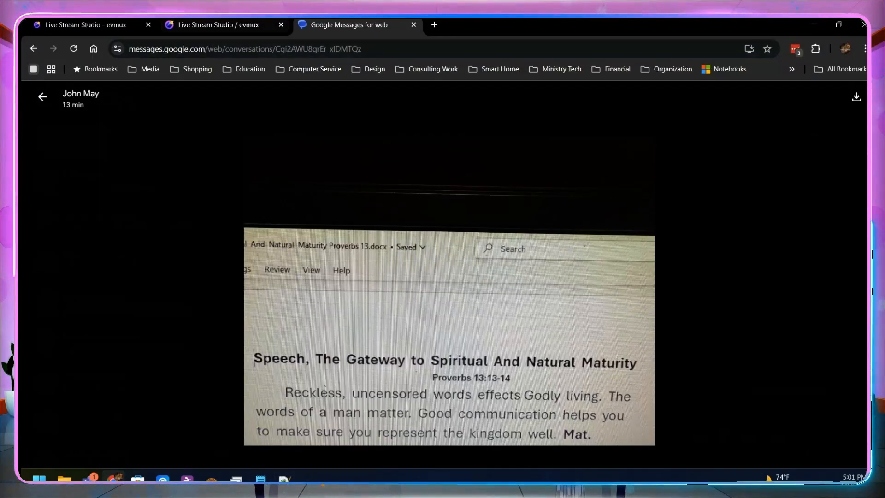
left_click(218, 25)
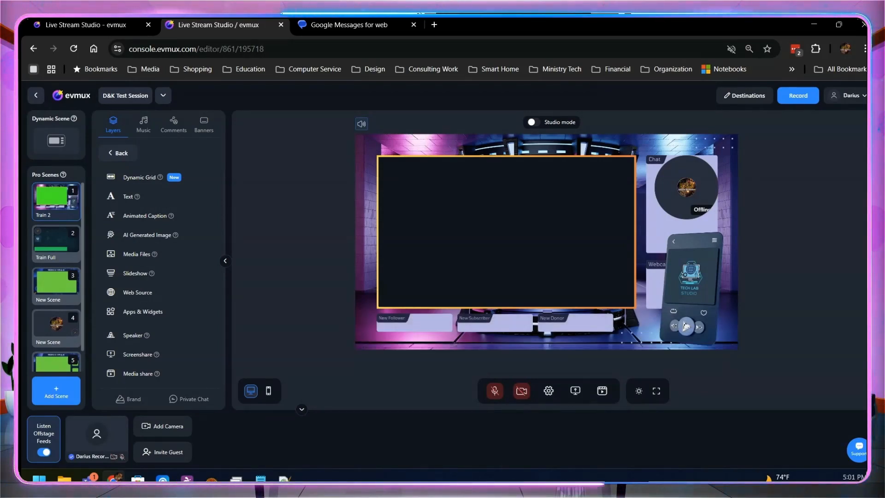
left_click(686, 187)
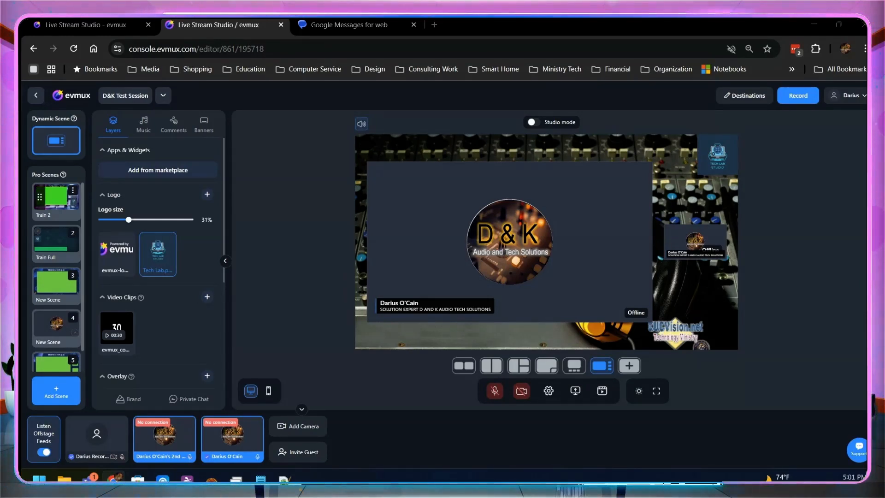
left_click(56, 198)
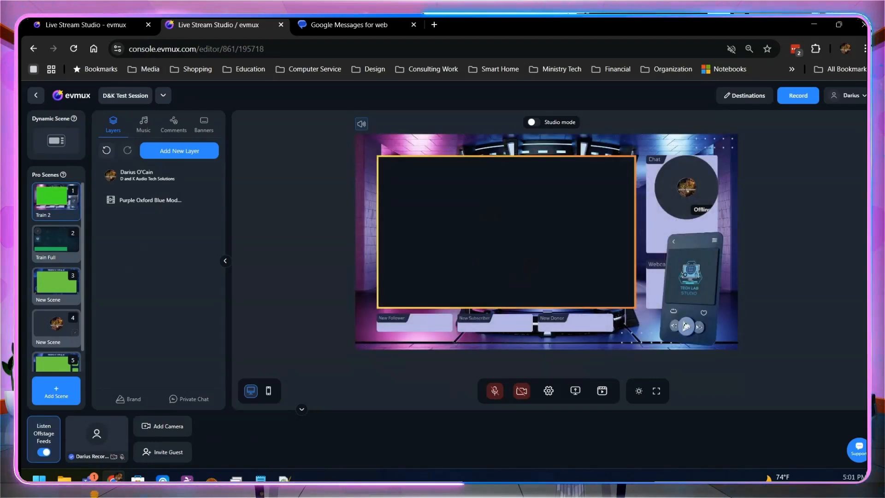
left_click(687, 188)
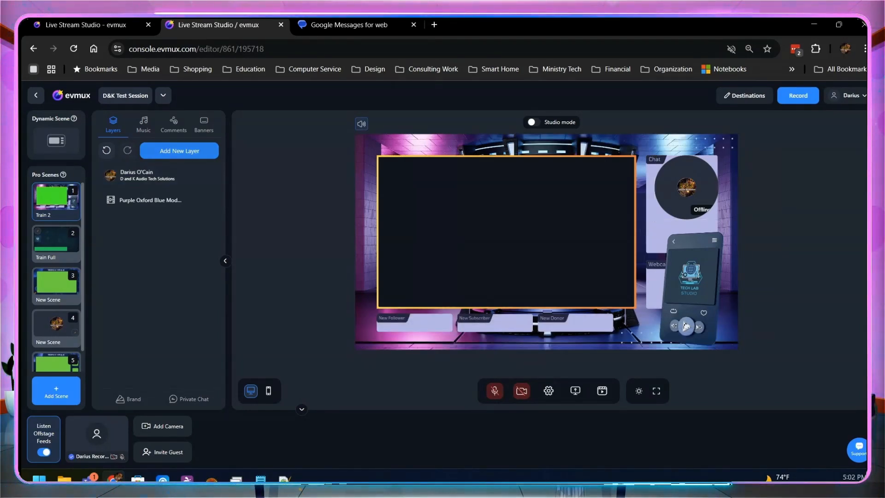
Step: Add a new slideshow layer to the scene and name it Slideshow Test
left_click(180, 151)
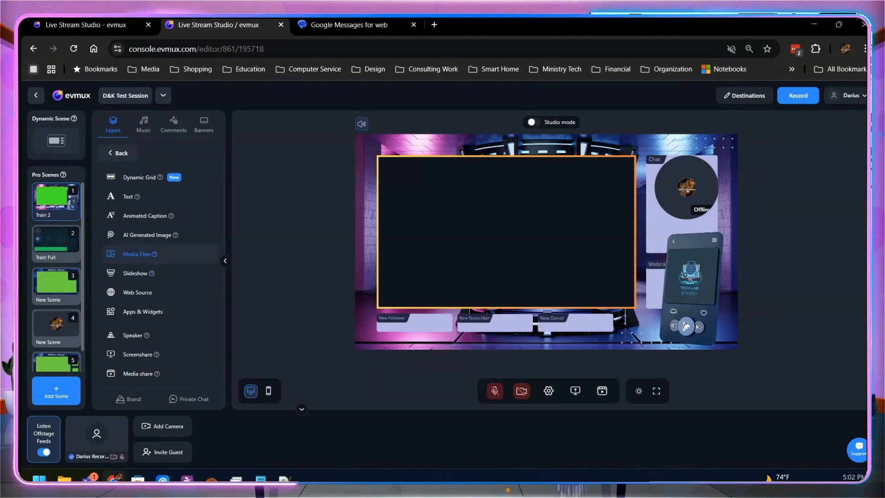
left_click(135, 273)
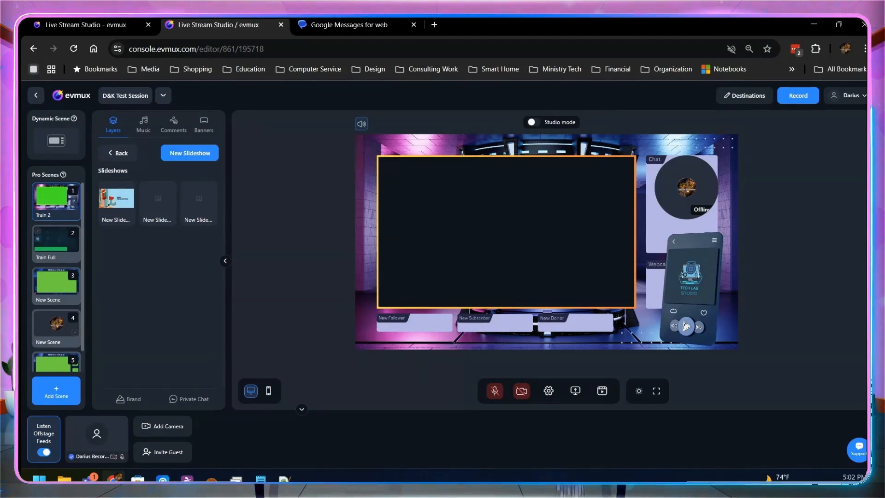
left_click(189, 152)
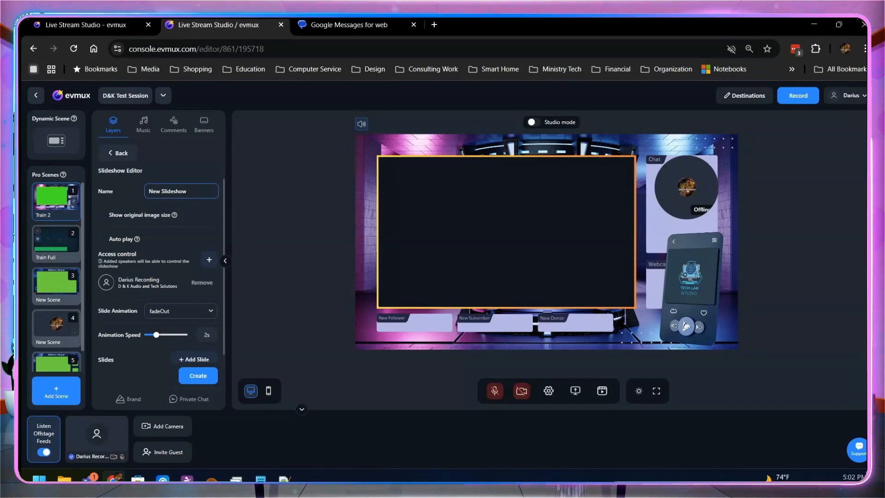
key("BackSpace")
key("BackSpace")
key("BackSpace")
key("BackSpace")
key("BackSpace")
key("BackSpace")
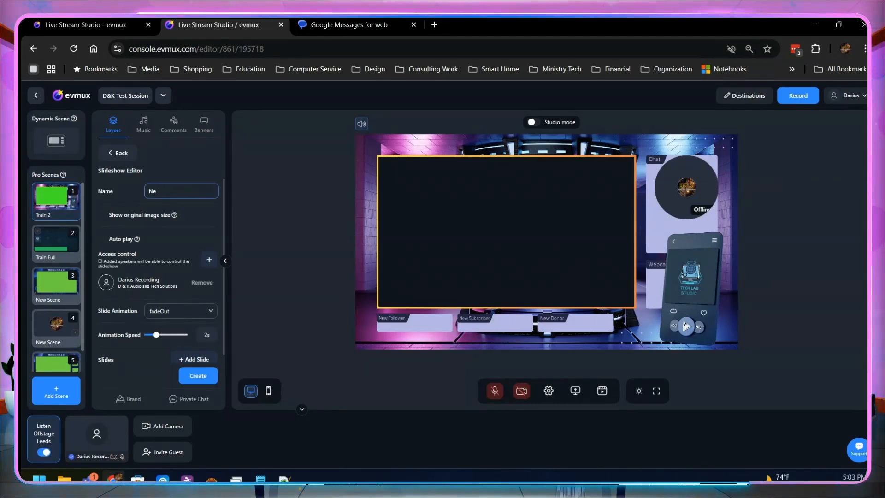
type("Slideshow Test")
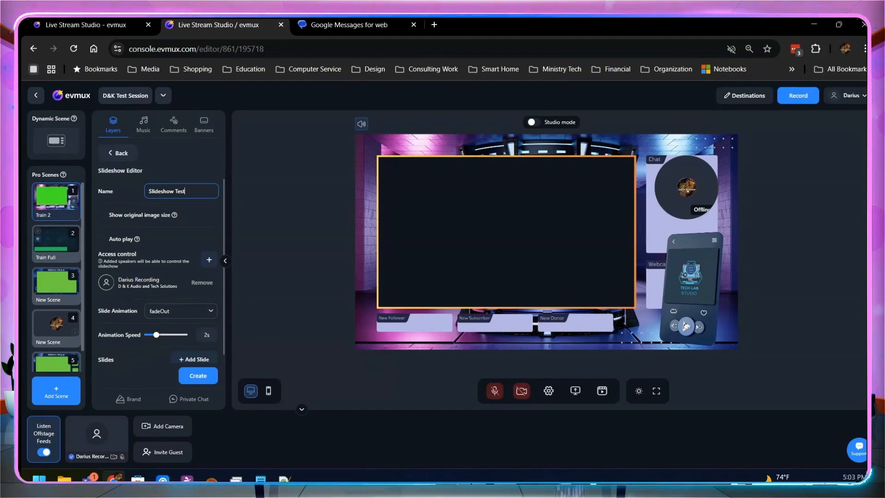
Step: Upload the Test Presentation PDF from the Vault (V:) drive as new slide media
scroll(185, 295, "down", 1)
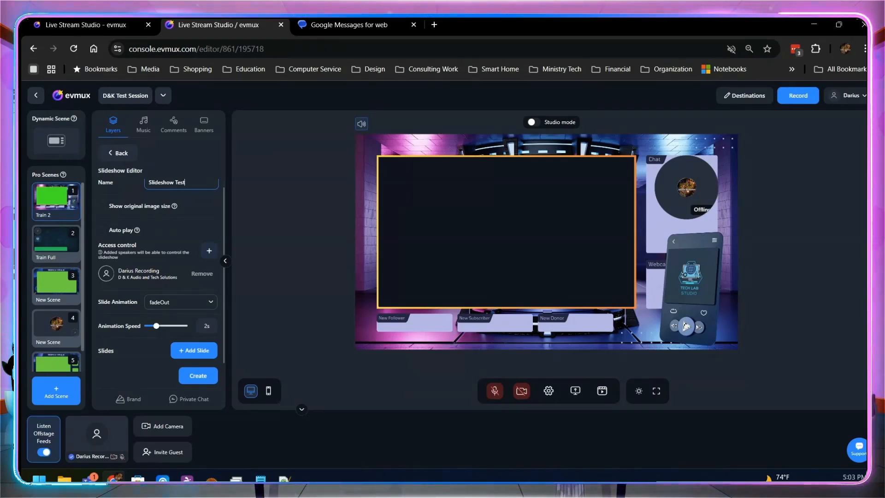
left_click(194, 351)
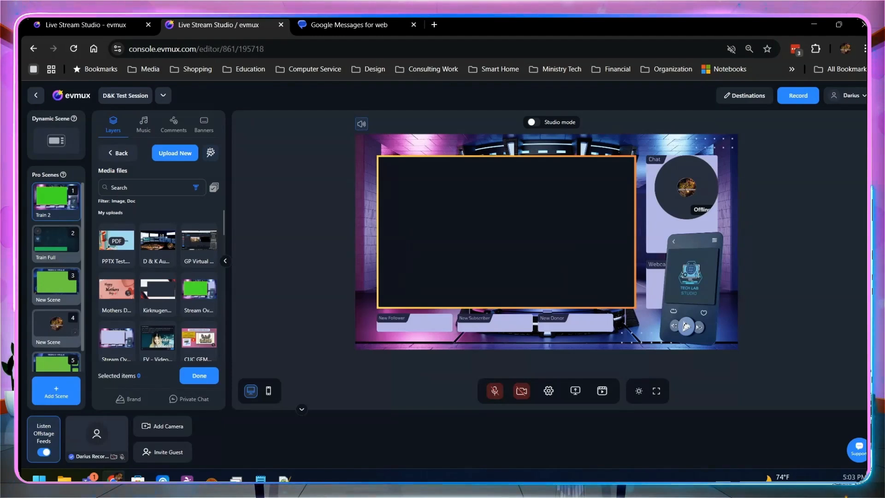
left_click(175, 153)
scroll(148, 207, "down", 2)
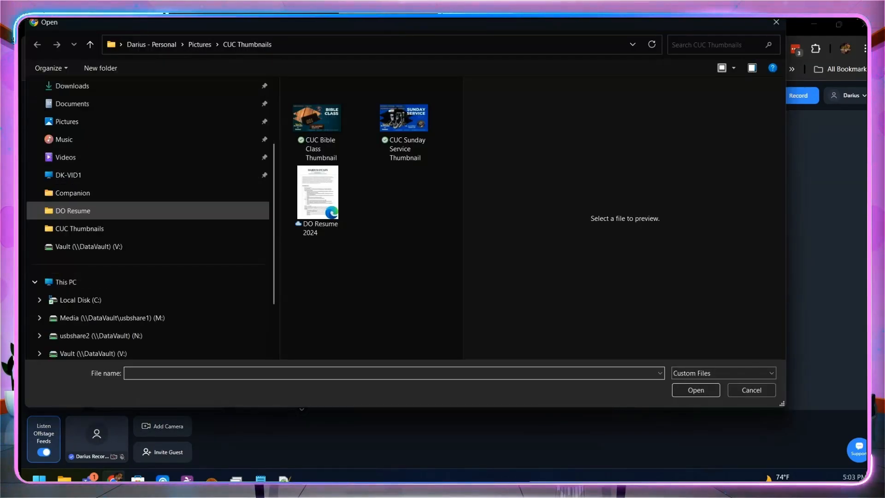
left_click(88, 192)
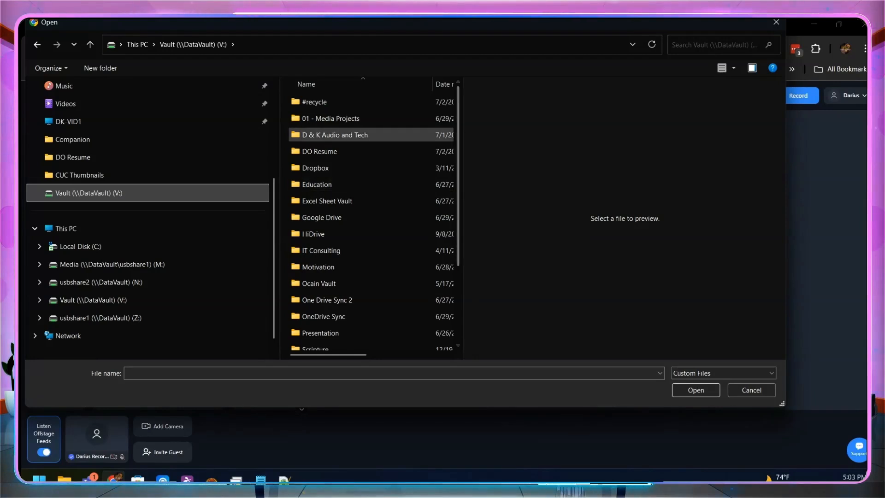
left_click(443, 84)
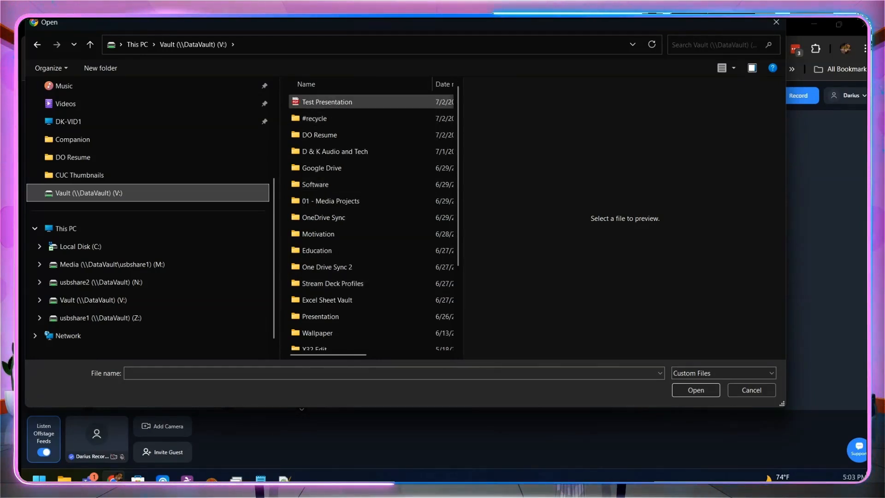
left_click(328, 102)
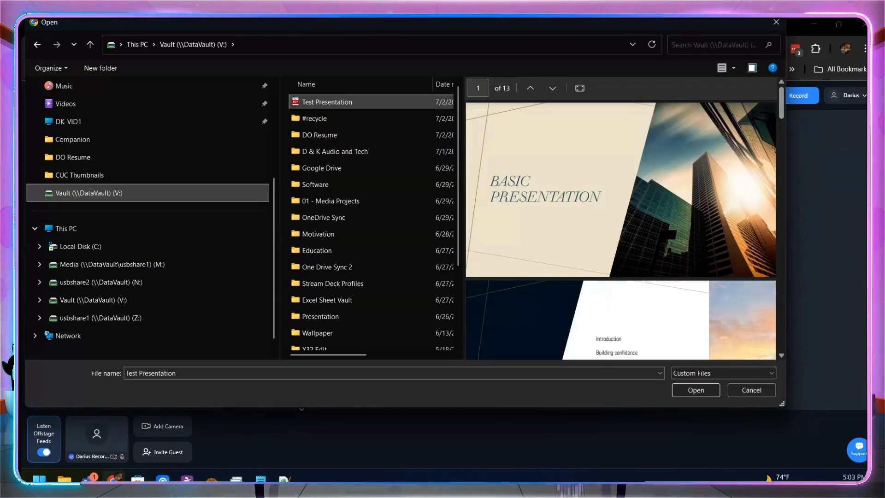
left_click(696, 390)
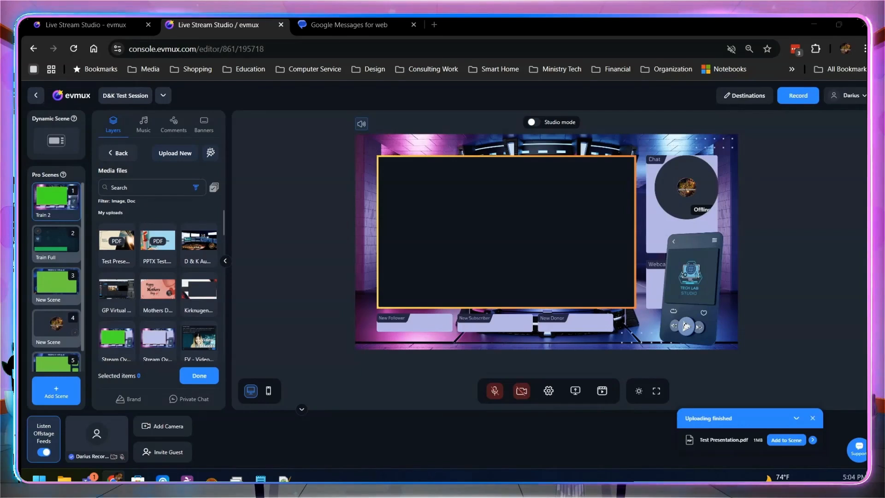
Step: Select the uploaded Test Presentation file and add it to the slideshow's slides
left_click(117, 246)
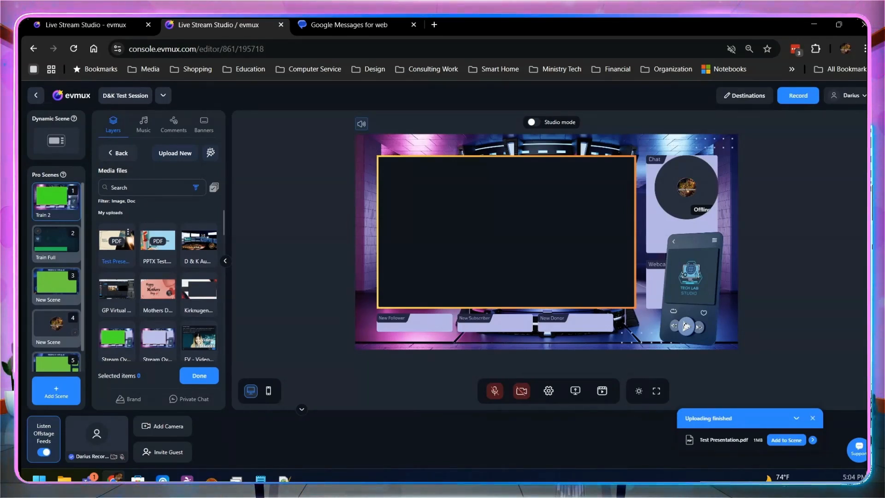
left_click(117, 247)
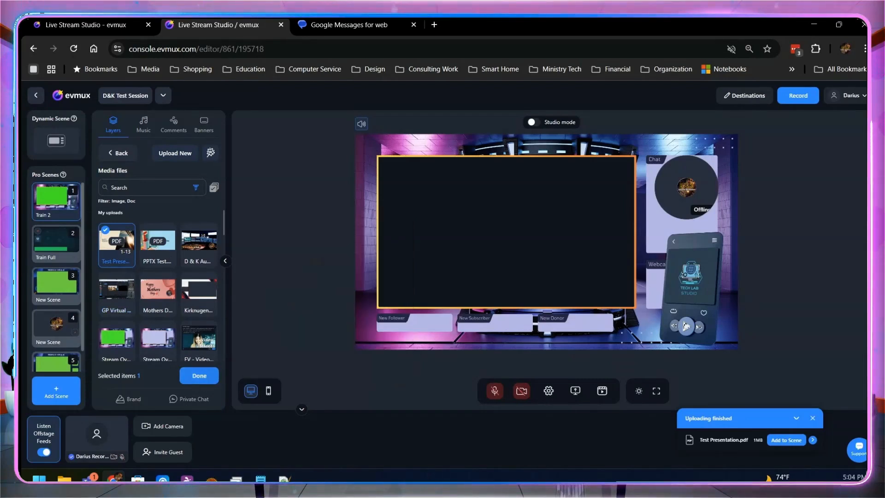
left_click(199, 375)
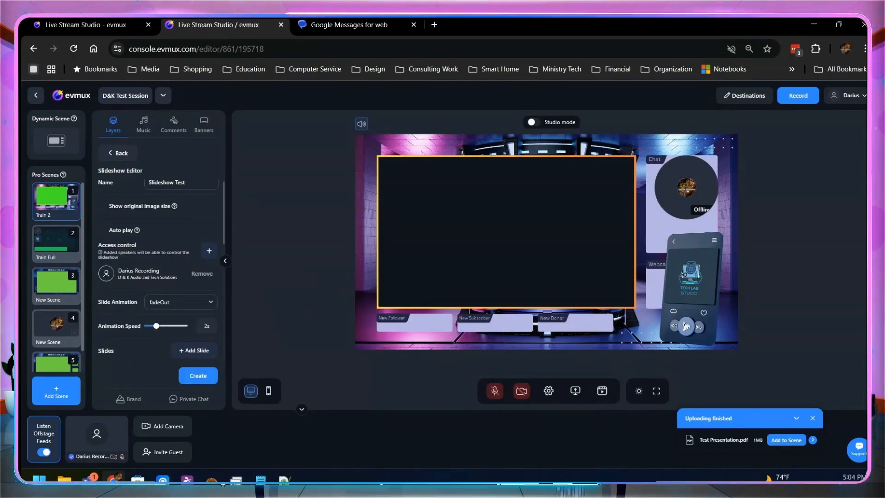
Step: Scroll through the slideshow's list of imported slides
scroll(158, 277, "down", 1)
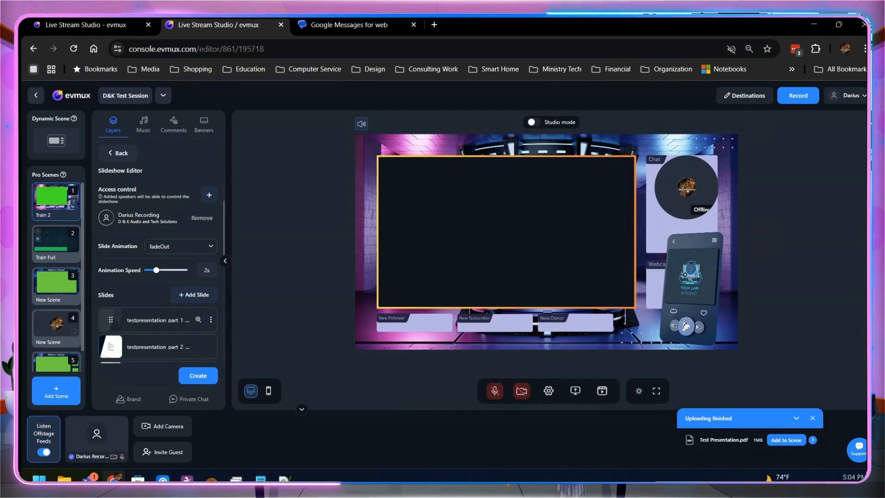
scroll(158, 276, "down", 1)
scroll(158, 277, "down", 4)
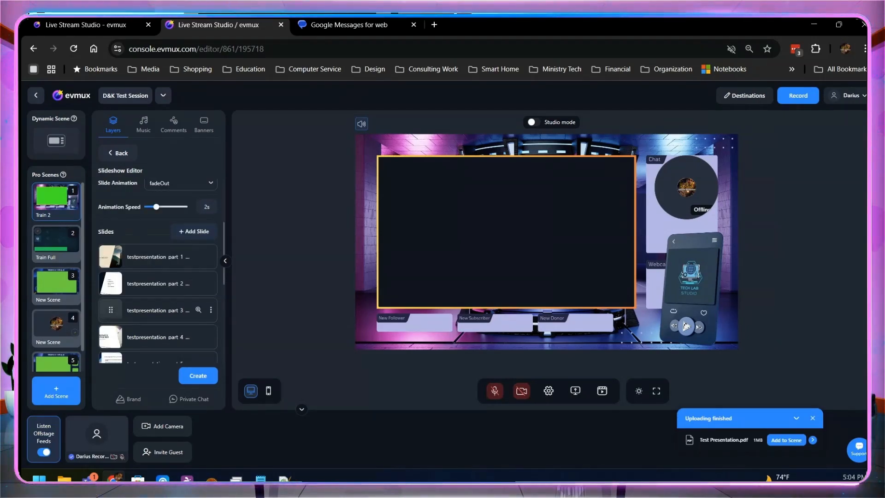
scroll(158, 277, "up", 6)
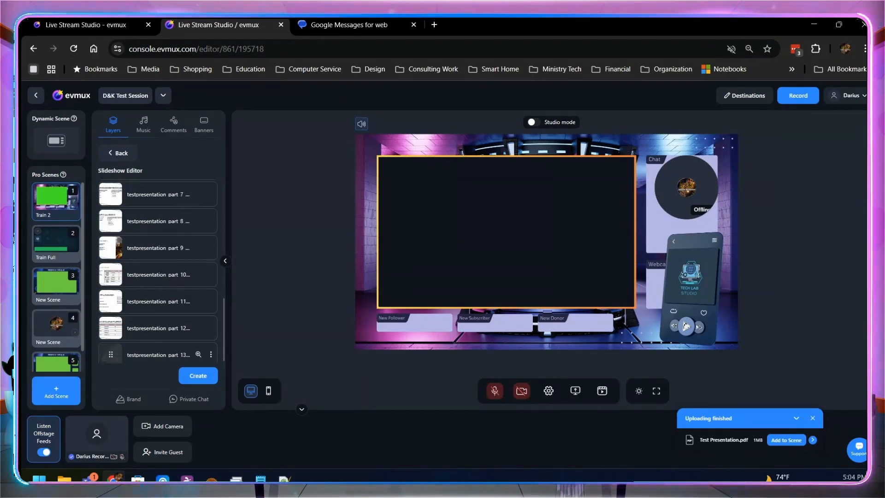
Step: Create the slideshow from the imported slides and add it to the scene as the Slideshow Test layer
scroll(158, 276, "down", 1)
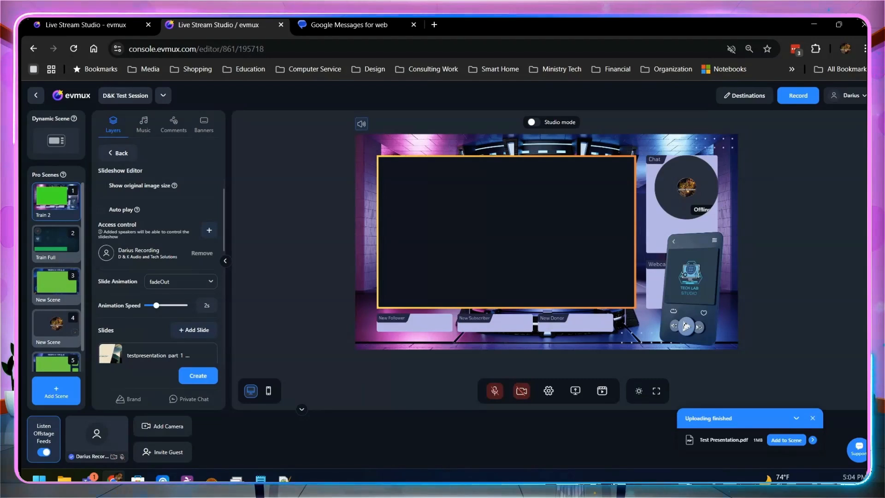
scroll(159, 322, "down", 1)
left_click(198, 376)
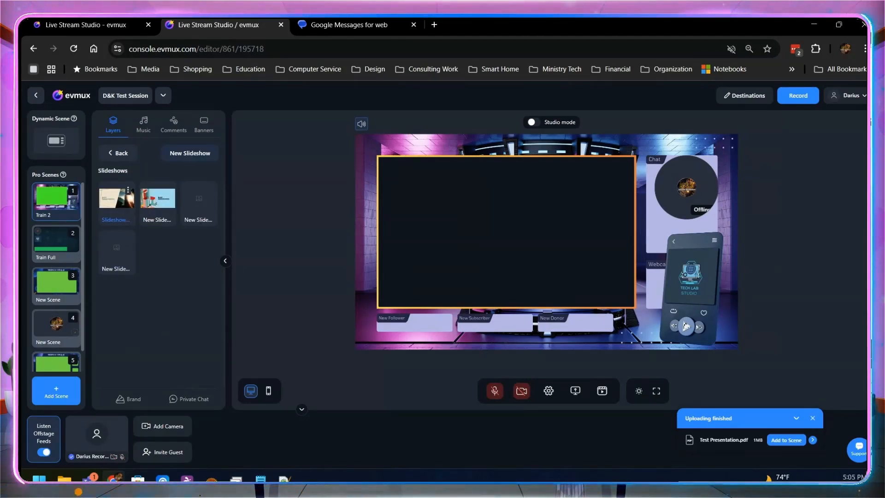
left_click(116, 198)
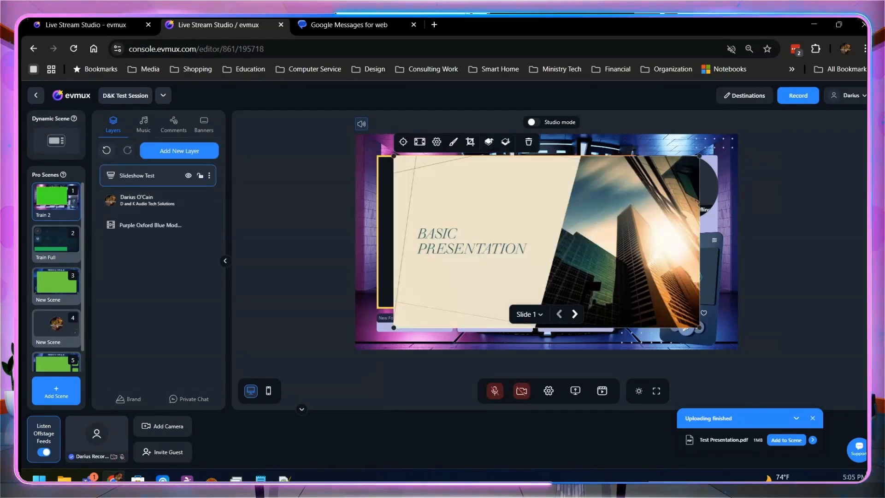
Step: Move and resize the slideshow layer so it fits inside the main screen frame
left_click_drag(547, 242, 531, 244)
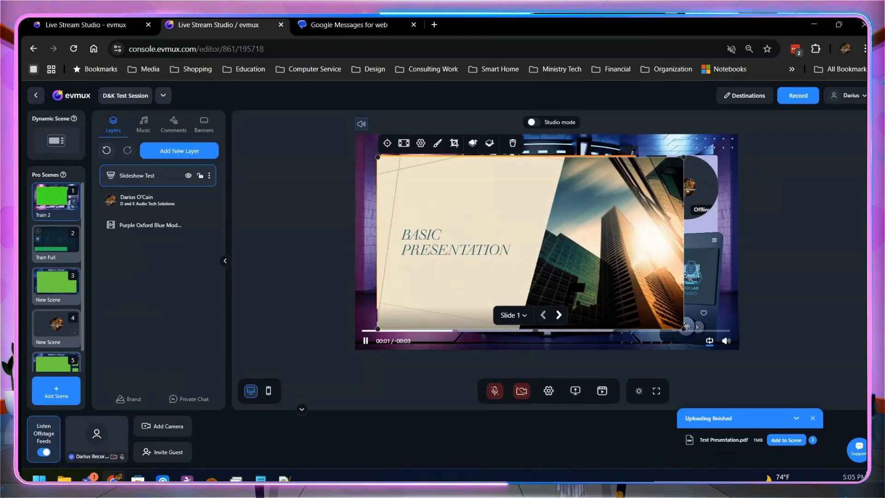
left_click_drag(684, 329, 633, 301)
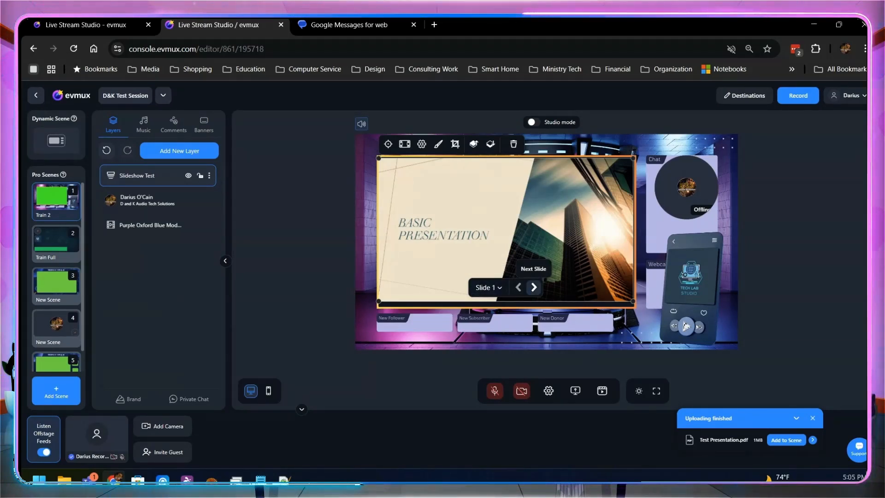
Step: Advance the slideshow to the next slide, return to the previous one, and deselect the layer
left_click(534, 288)
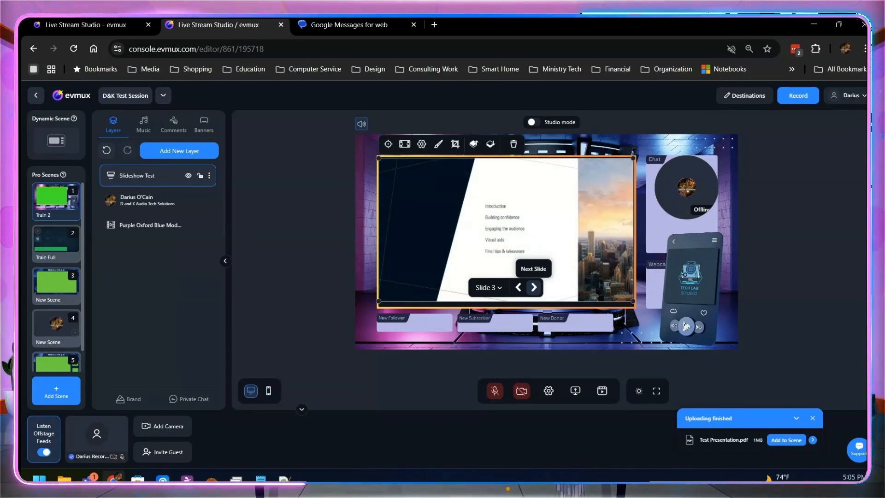
left_click(518, 288)
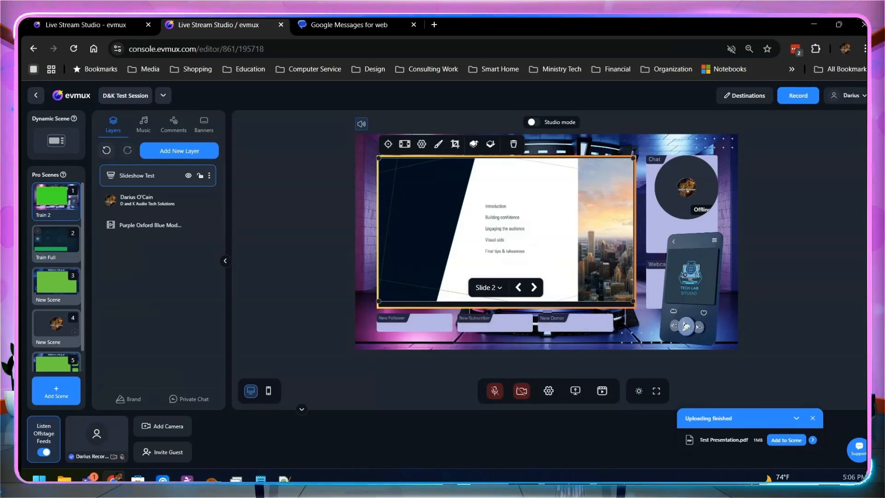
key("Escape")
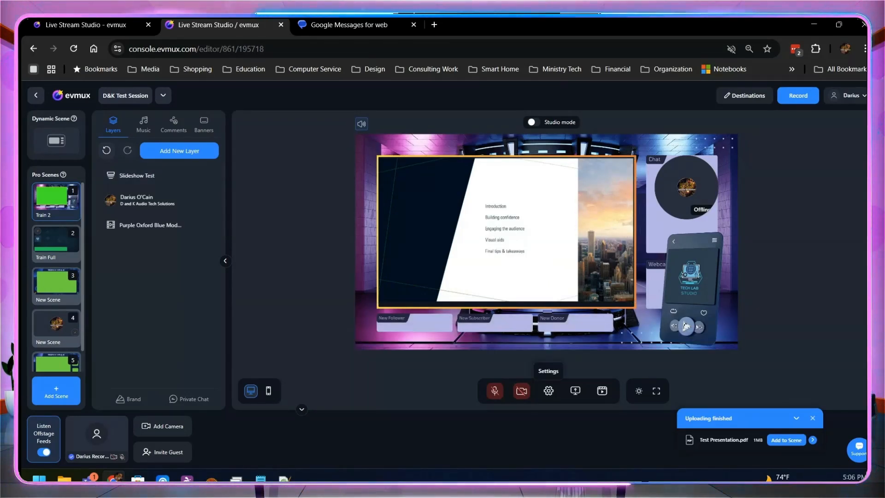
Step: Review the slideshow next-slide and previous-slide hotkeys in the studio settings
left_click(549, 390)
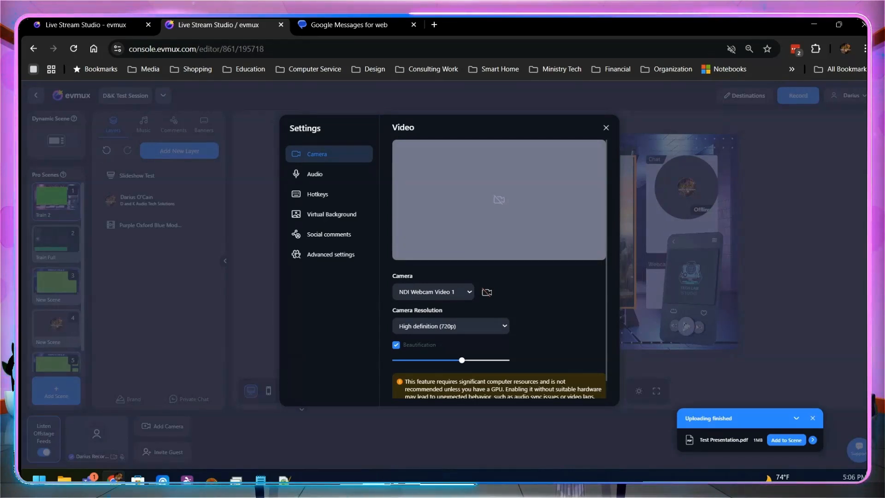
left_click(318, 194)
scroll(498, 286, "down", 15)
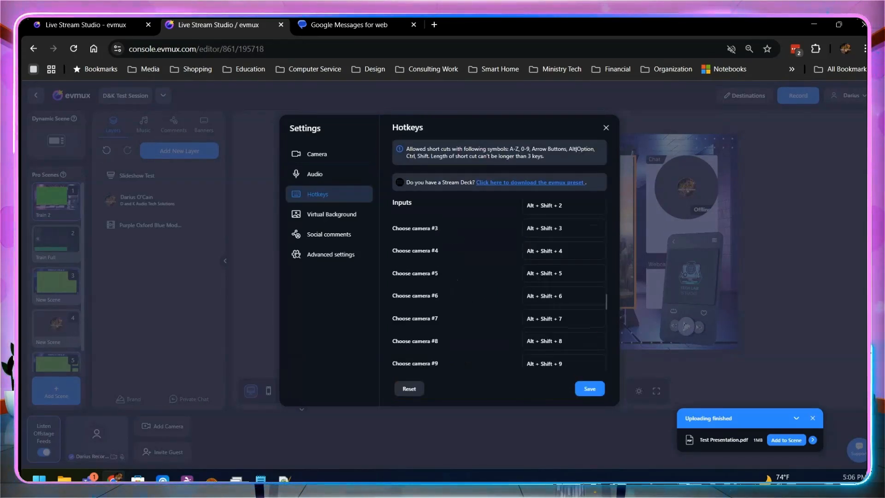
scroll(498, 286, "down", 10)
scroll(498, 285, "down", 8)
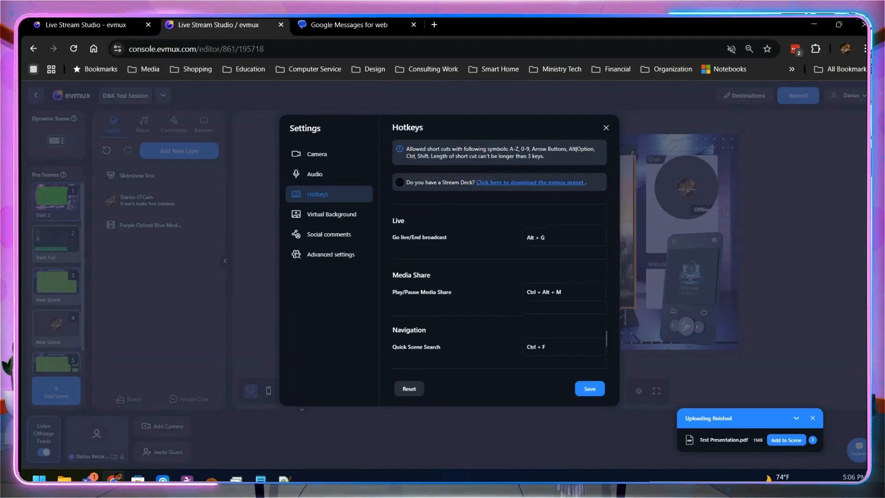
scroll(498, 286, "up", 8)
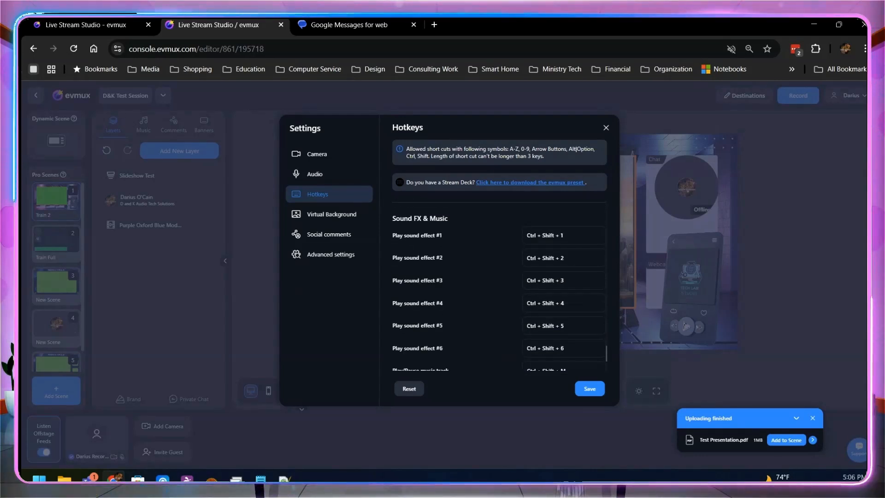
scroll(498, 286, "up", 5)
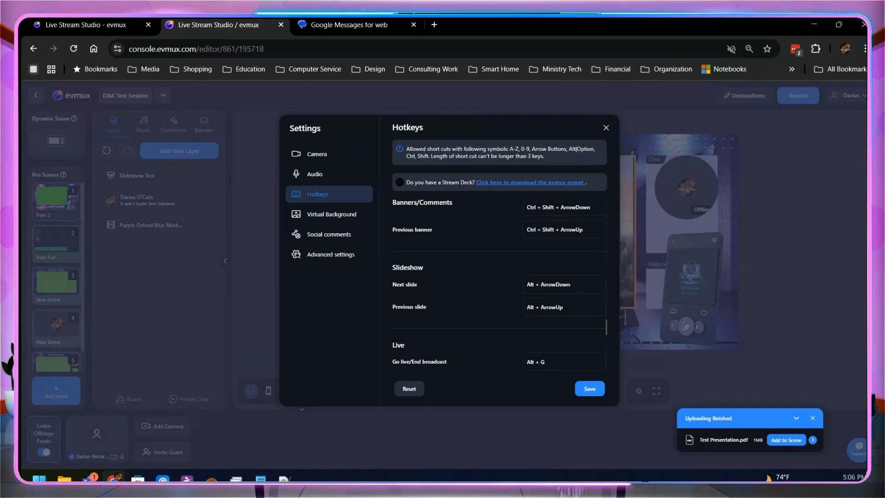
left_click(560, 284)
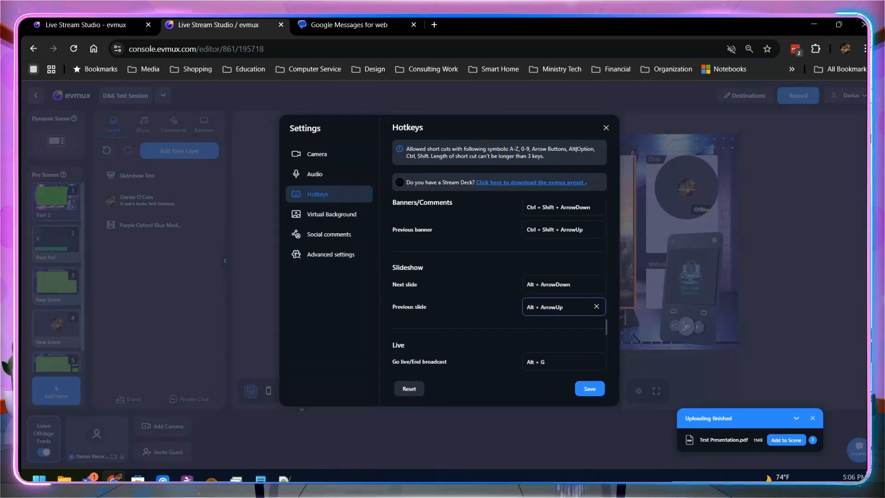
left_click(607, 128)
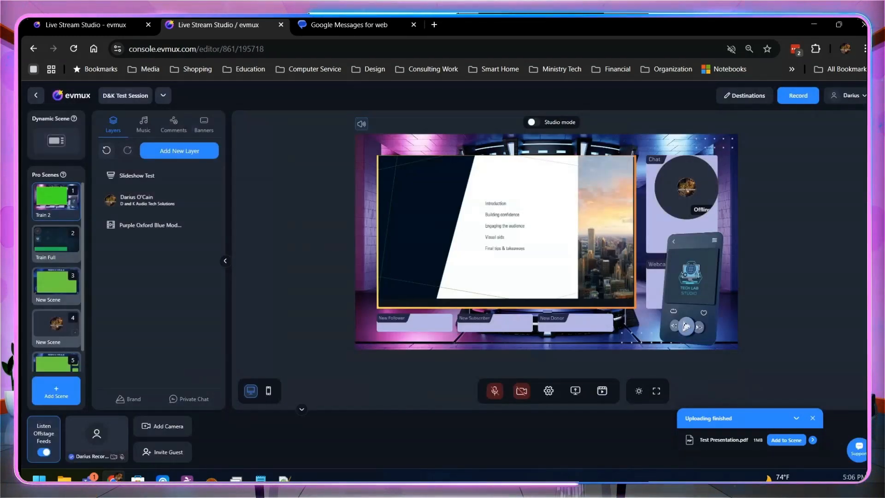
Step: Navigate the slideshow forward two slides and back one from the keyboard
mouse_move(518, 285)
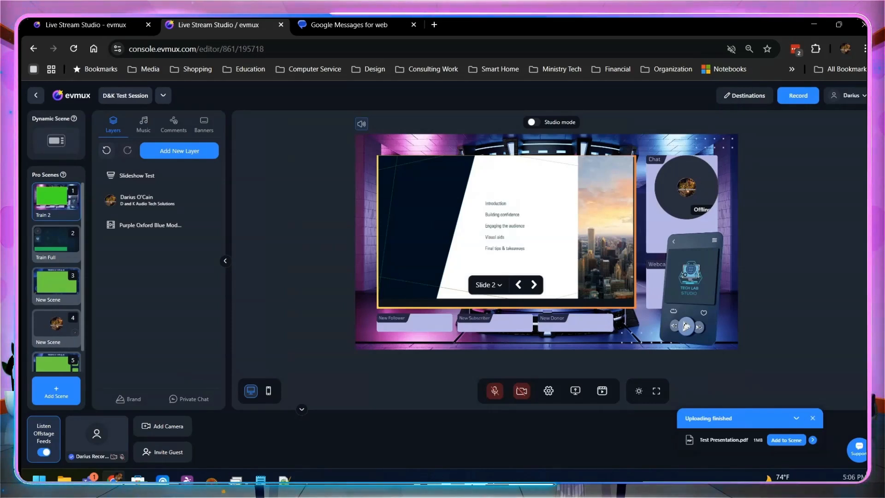
key("Right")
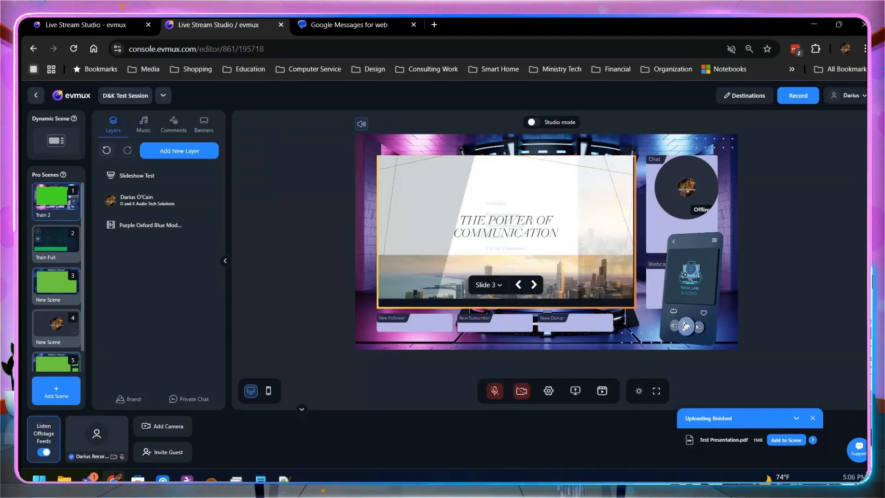
key("Right")
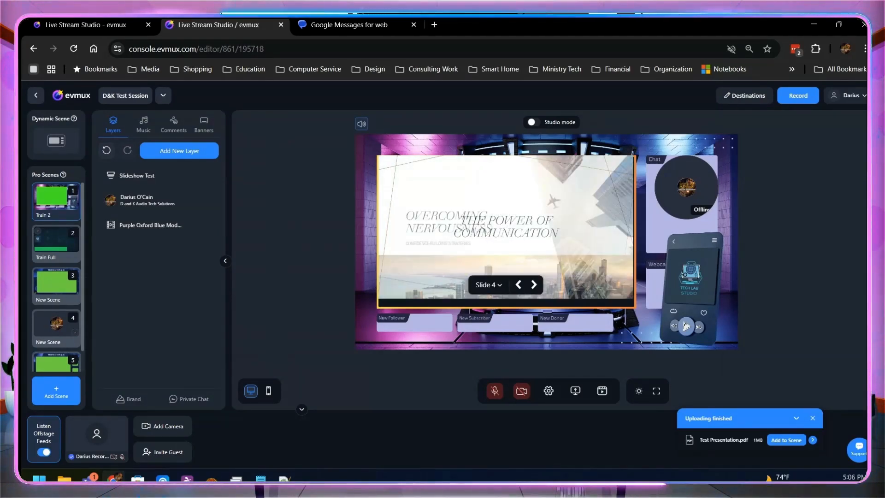
key("Left")
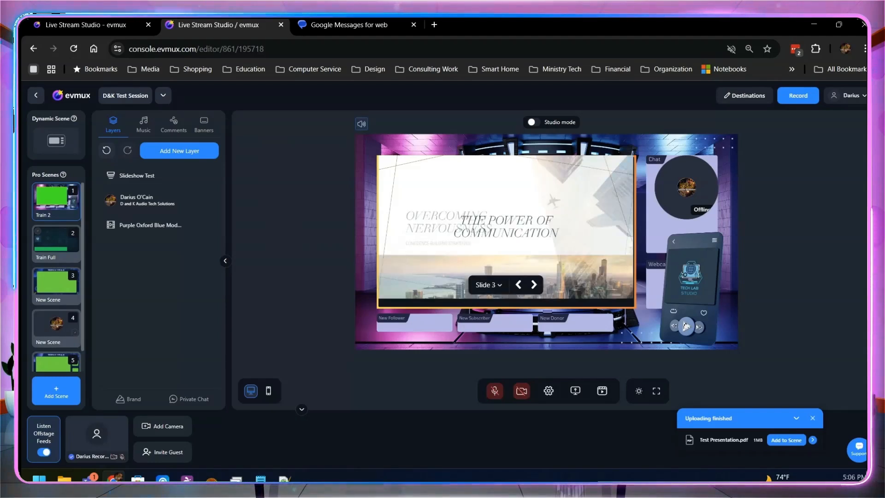